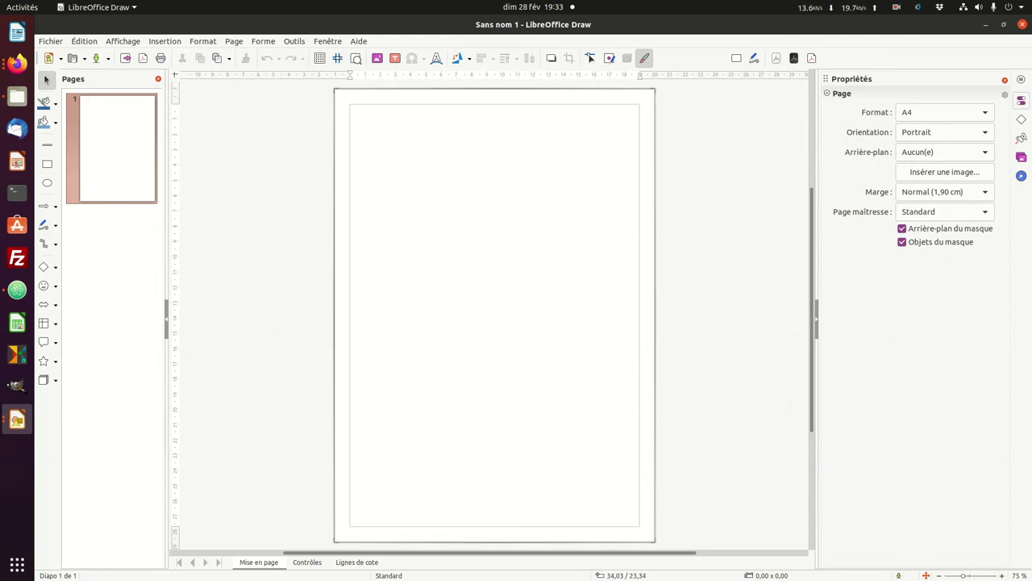
Step: View the finished face drawing in portrait2.odg at full window size, and return to the blank drawing
drag(596, 147, 526, 129)
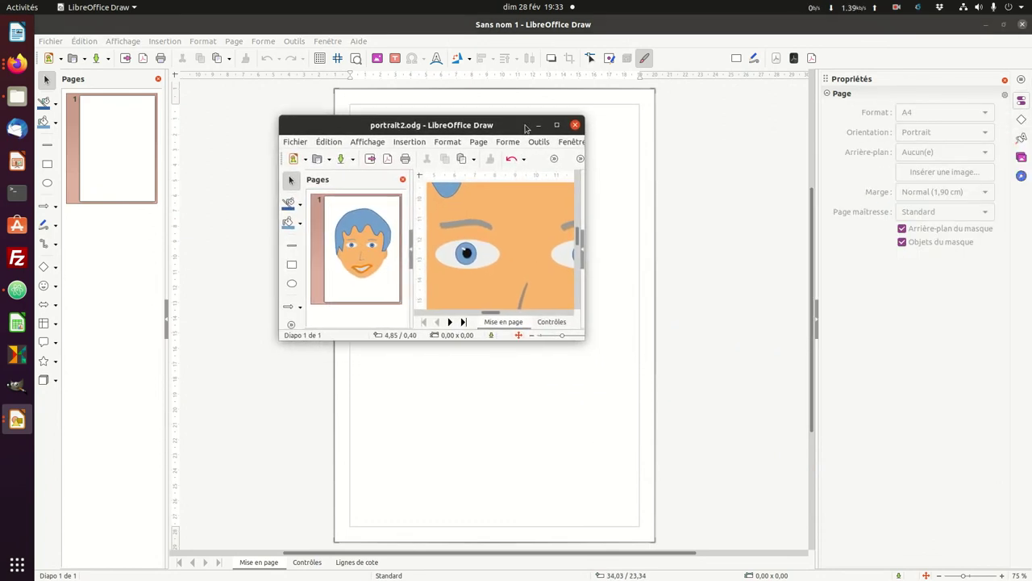
double_click(515, 127)
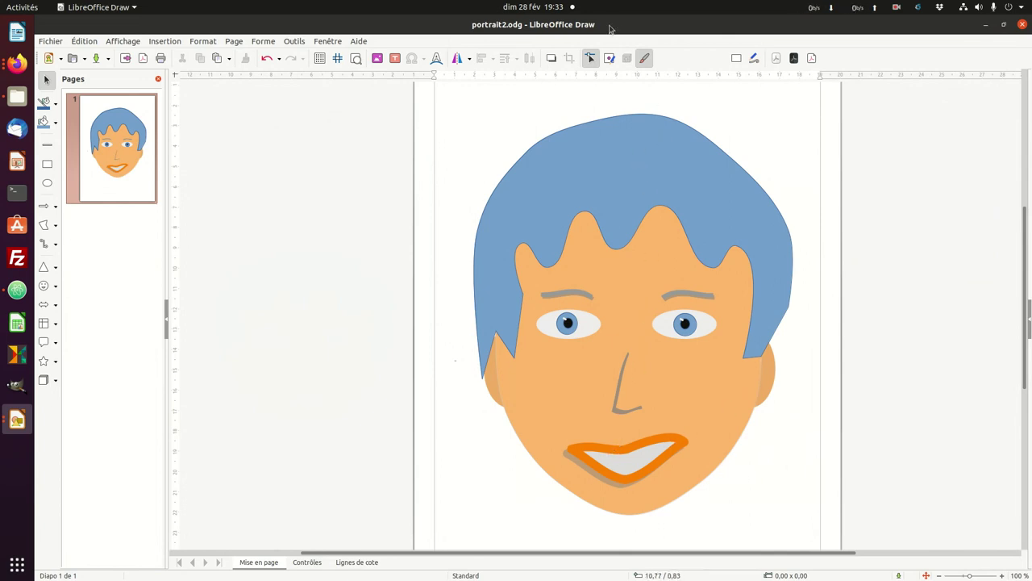
key(ctrl+n)
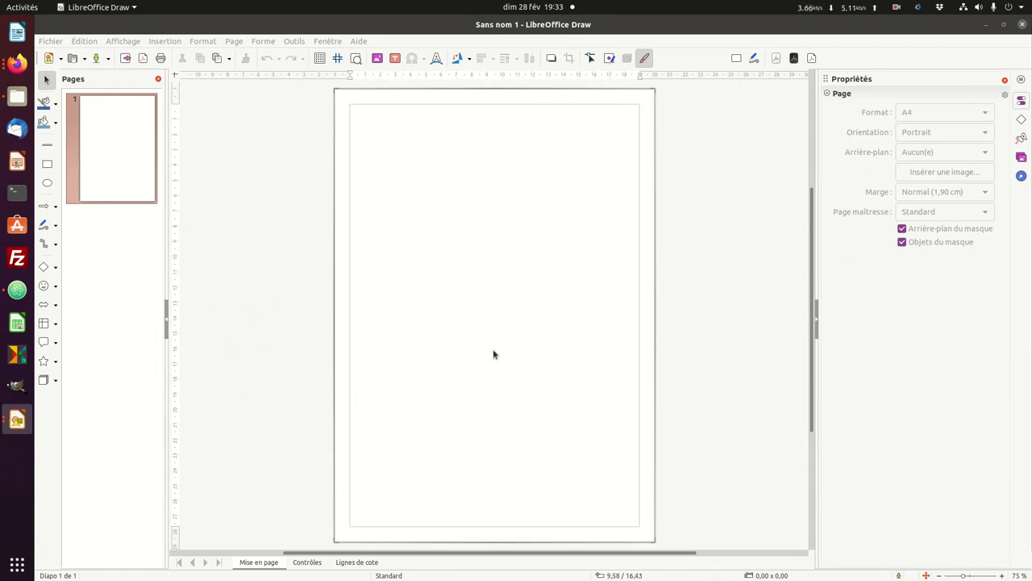
Step: Insert a new layer named Visage in the blank drawing
right_click(353, 563)
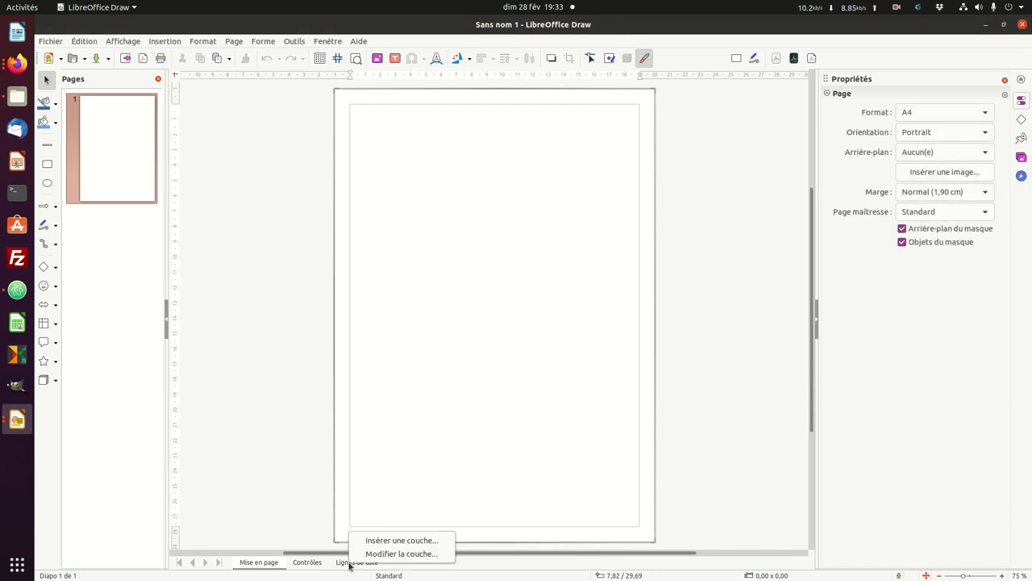
click(384, 540)
text(Visage)
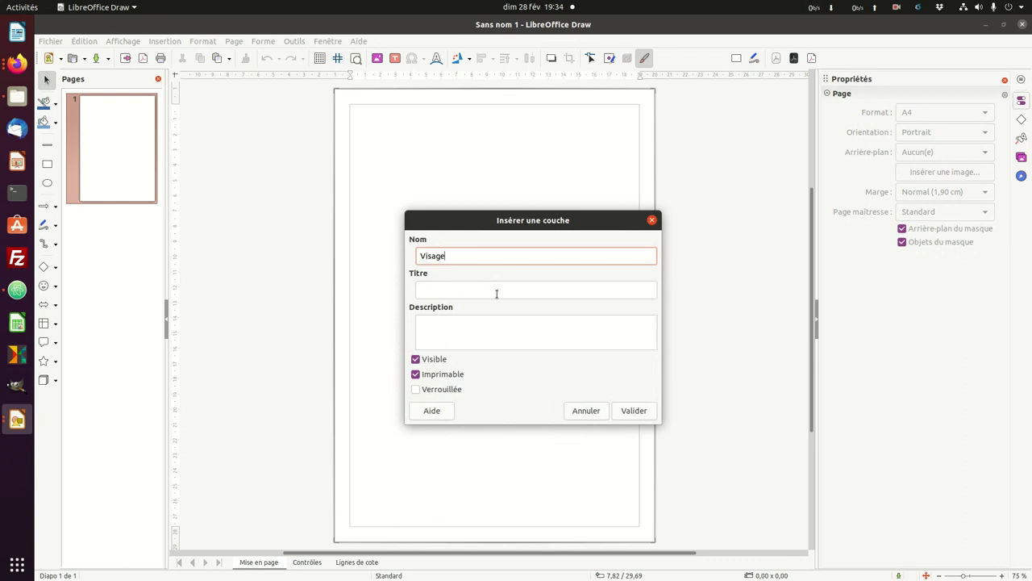
click(643, 409)
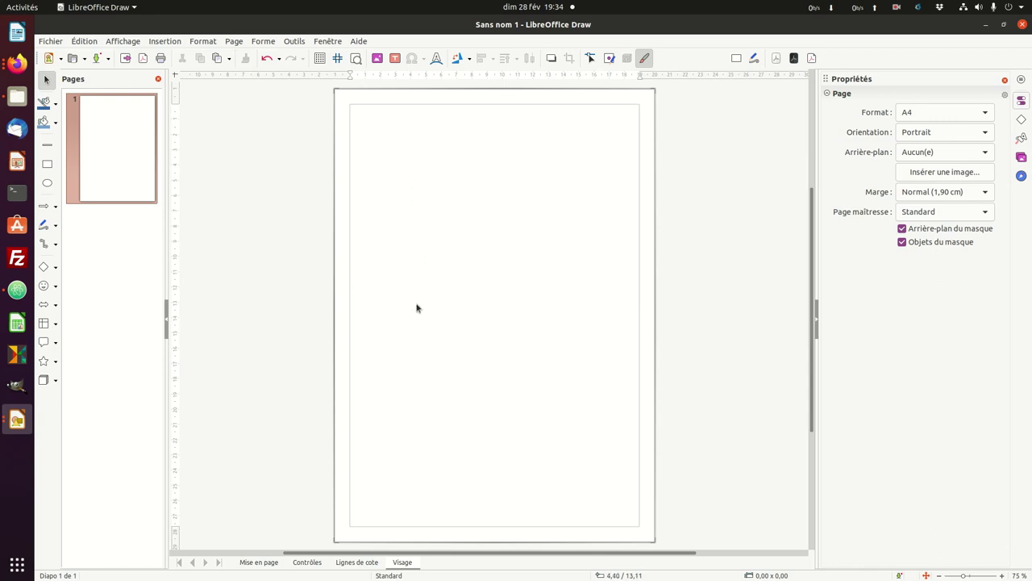
Step: Draw an upright ellipse about 13.5 cm wide and 17.75 cm high in the middle of the page
click(46, 184)
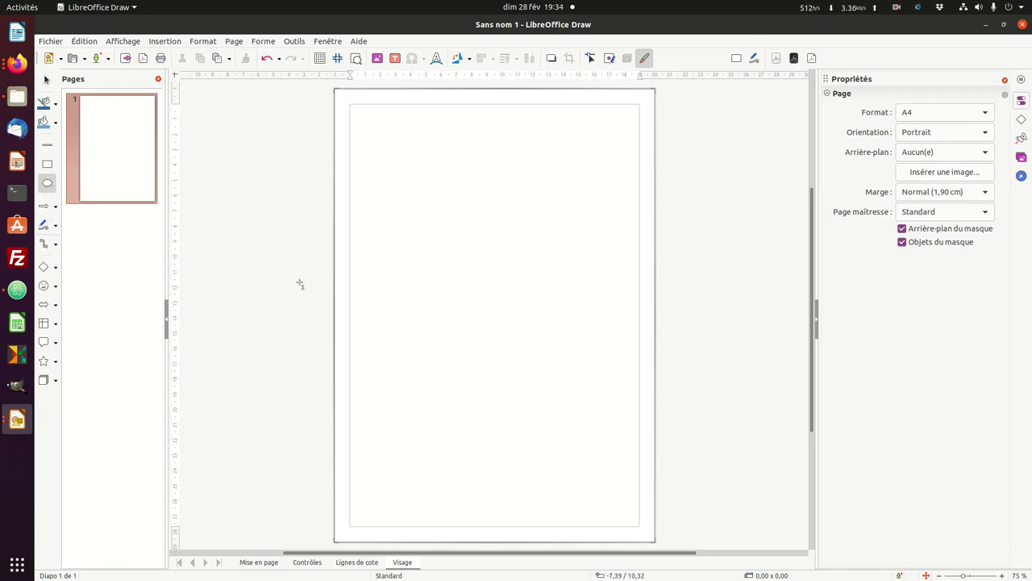
drag(401, 177, 605, 450)
drag(550, 382, 543, 380)
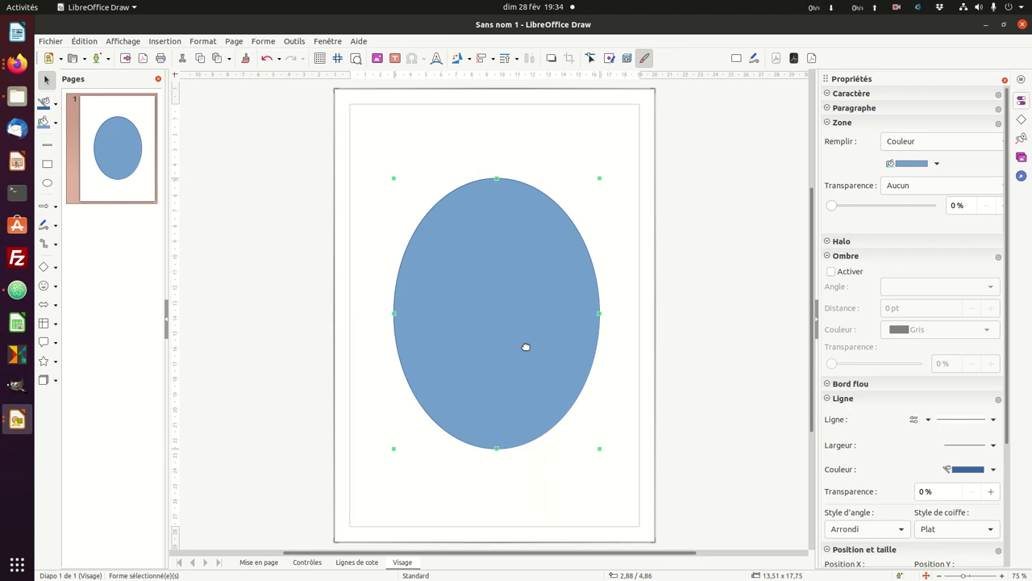
Step: Draw a vertical line about 20.6 cm long through the ellipse's middle, extending slightly beyond its top and bottom
click(47, 146)
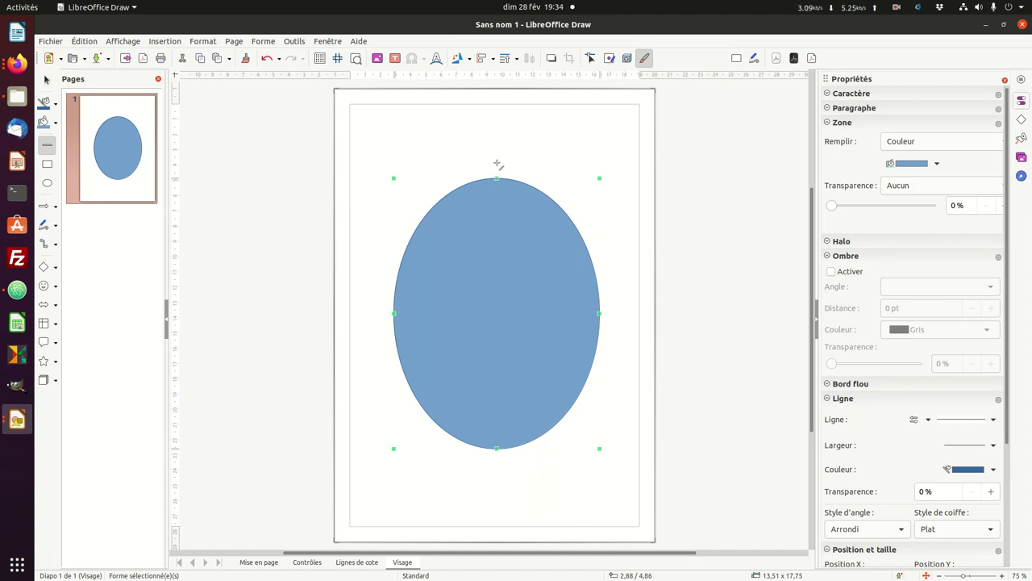
drag(497, 165, 495, 358)
mouse_move(565, 339)
mouse_down()
mouse_move(606, 332)
mouse_move(571, 372)
mouse_move(570, 474)
mouse_move(510, 479)
mouse_up()
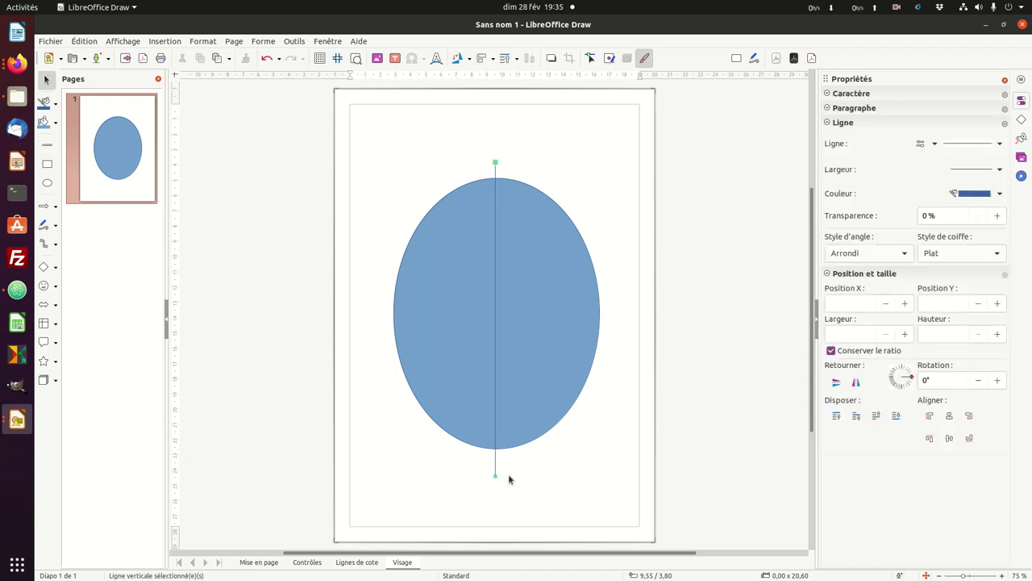
Step: Nudge the ellipse slightly left to centre it on the vertical line
click(525, 319)
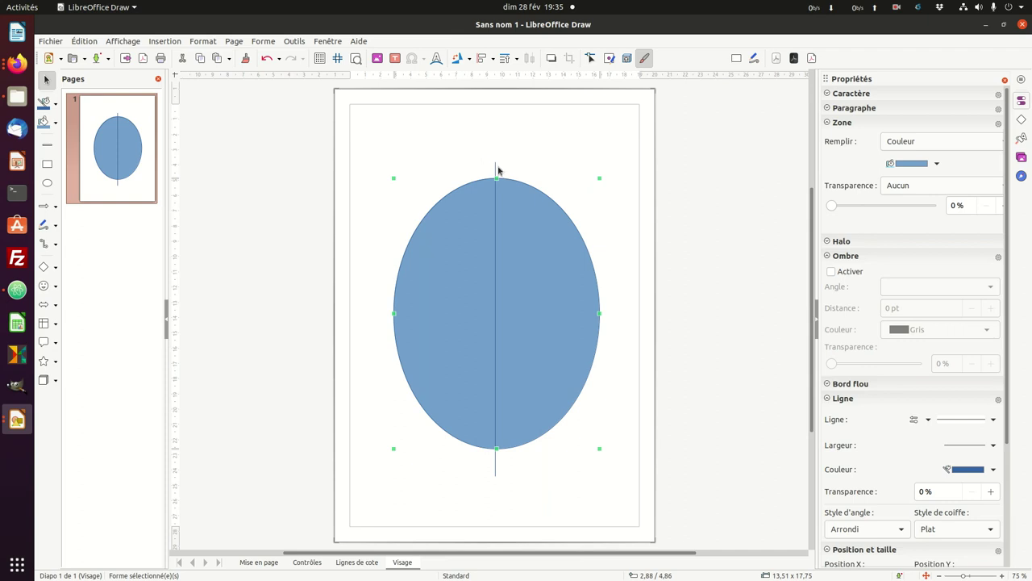
key(alt+Left)
key(alt+Left)
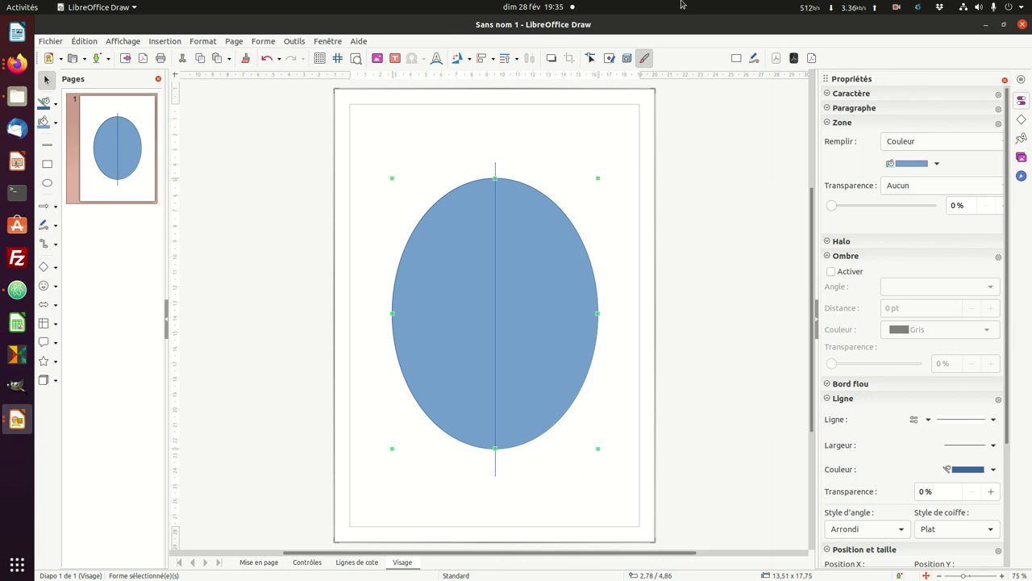
click(426, 119)
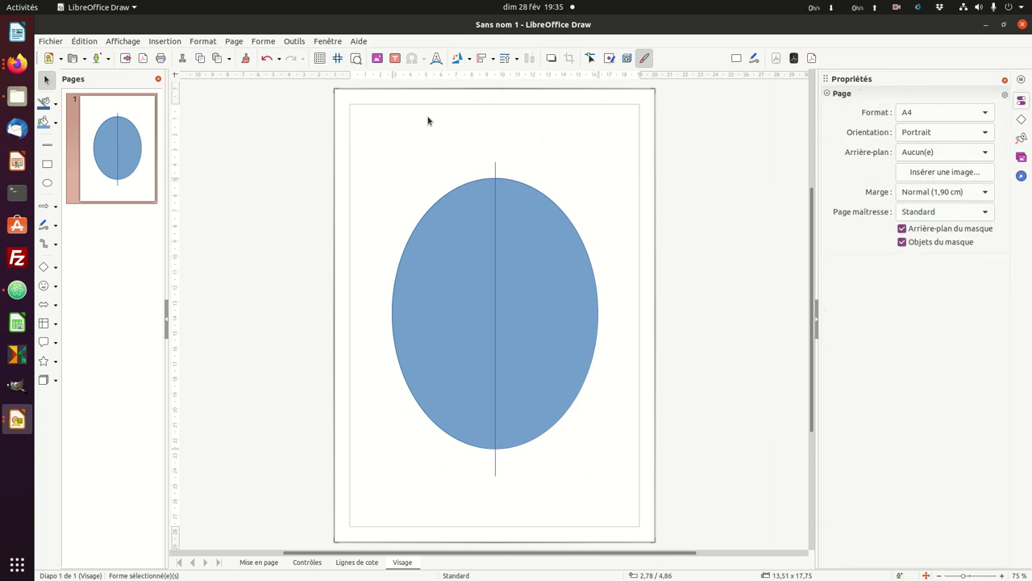
Step: Draw a horizontal line across the ellipse's middle, extending slightly beyond both sides
click(461, 258)
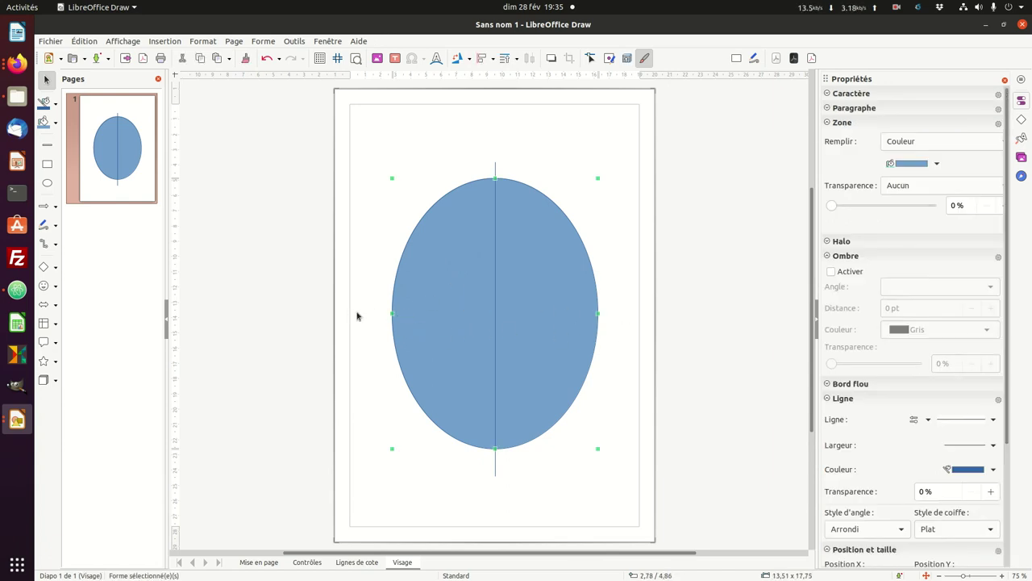
click(47, 145)
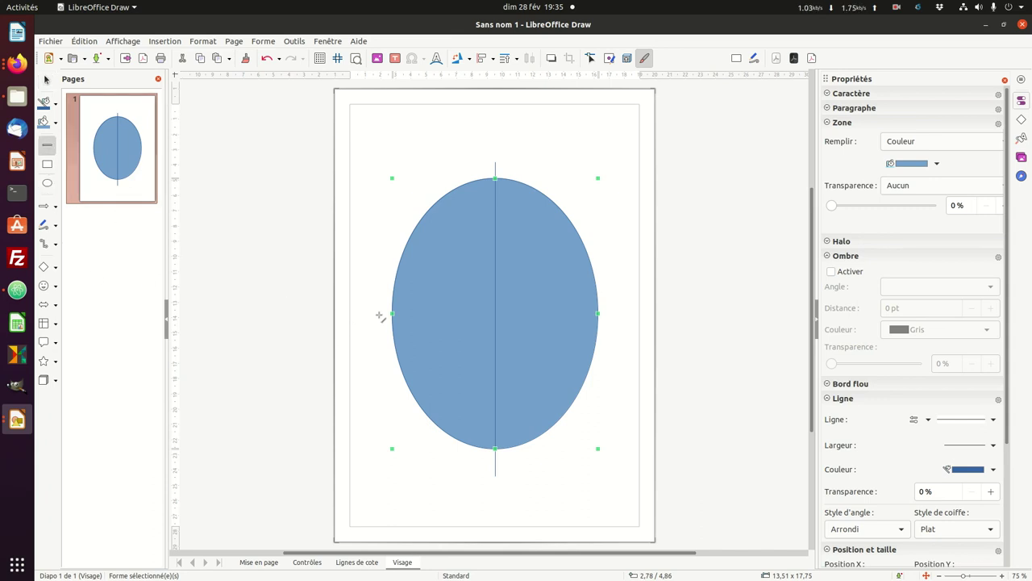
mouse_move(379, 316)
mouse_down()
mouse_move(565, 319)
mouse_move(615, 334)
mouse_up()
Step: Nudge the ellipse slightly down to centre it on the horizontal line
click(570, 350)
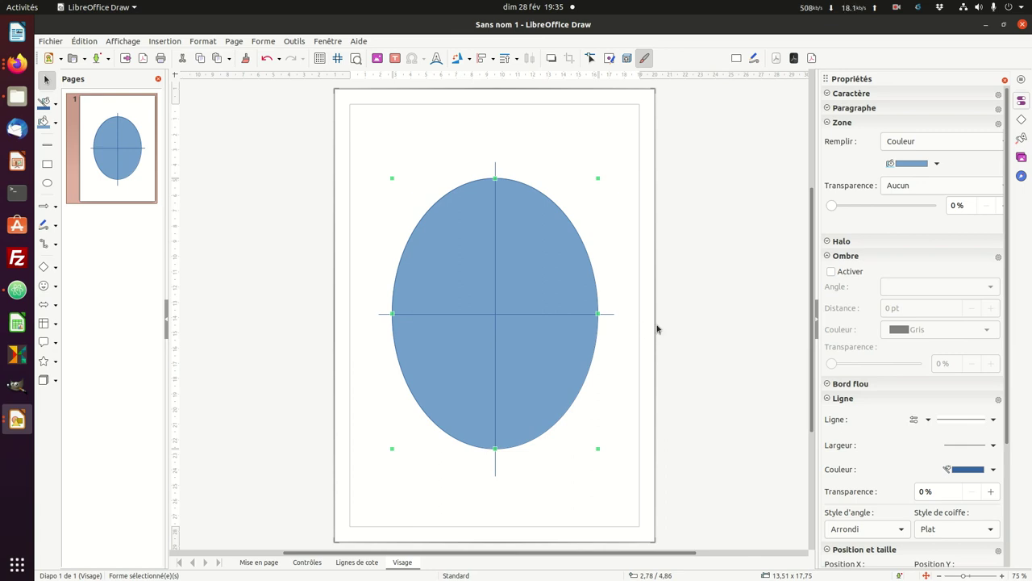
key(alt+Down)
click(557, 118)
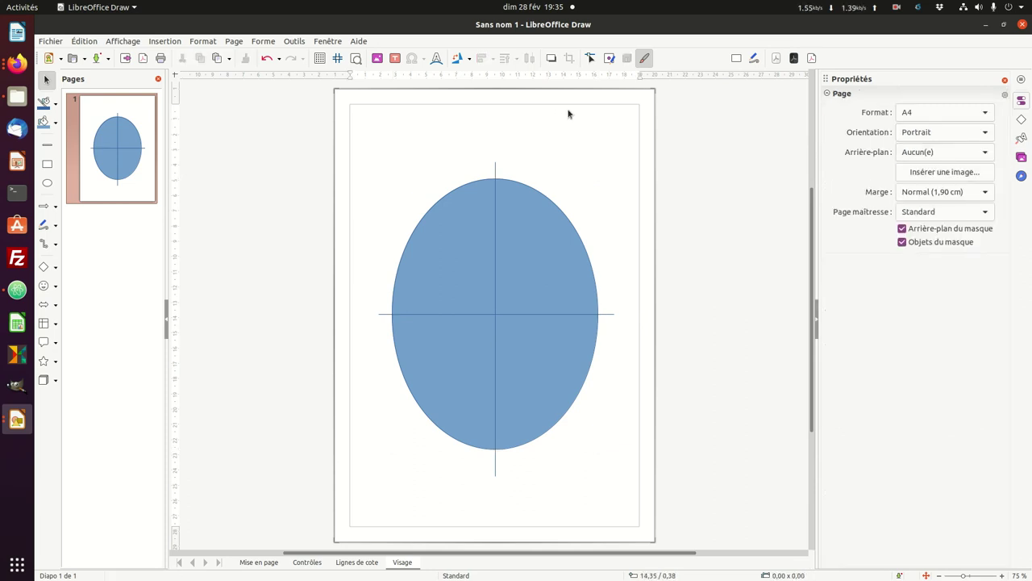
Step: Fill the ellipse with a light orange skin tone from the standard palette, after trying pale yellow
click(509, 263)
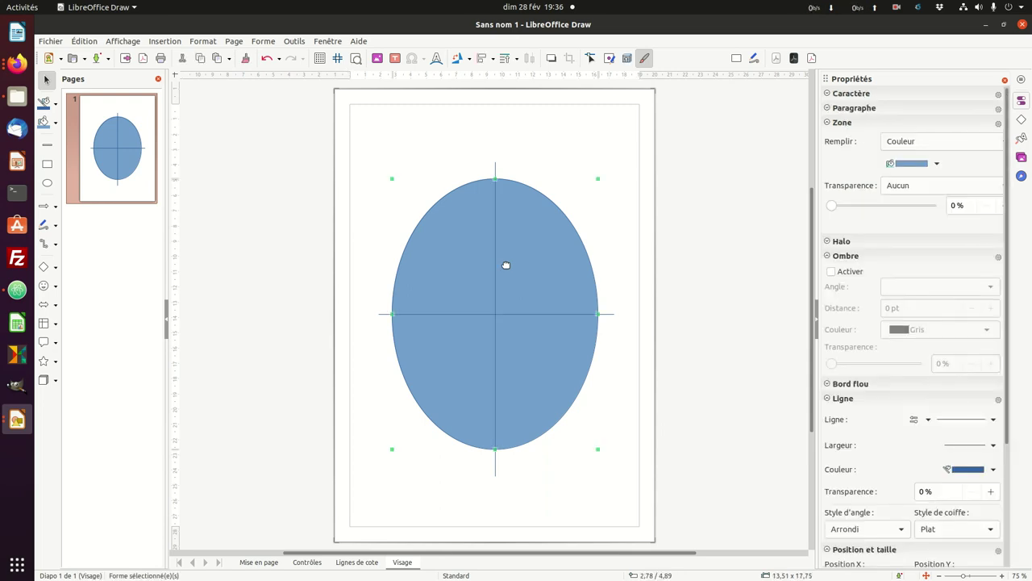
click(937, 164)
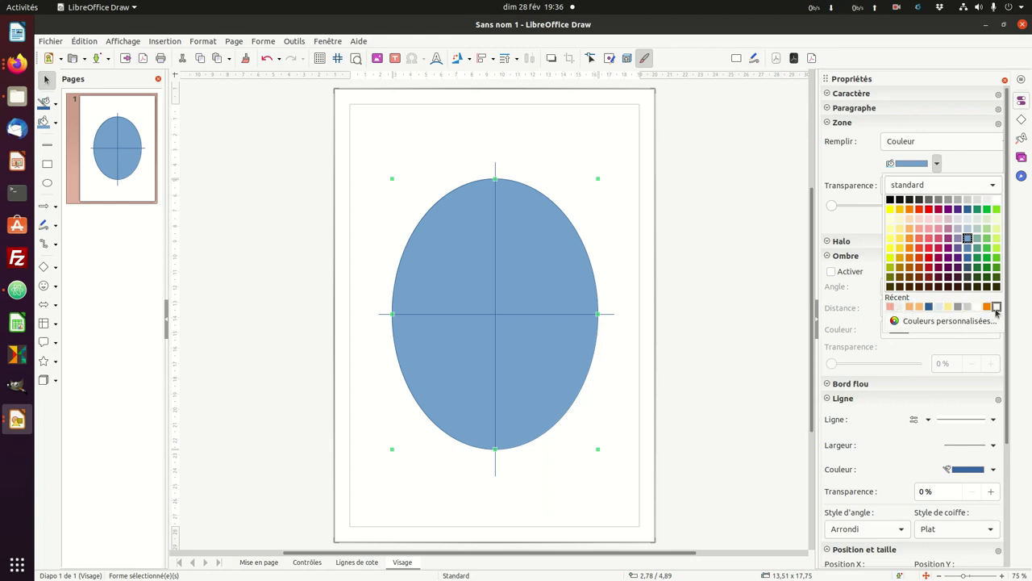
click(949, 308)
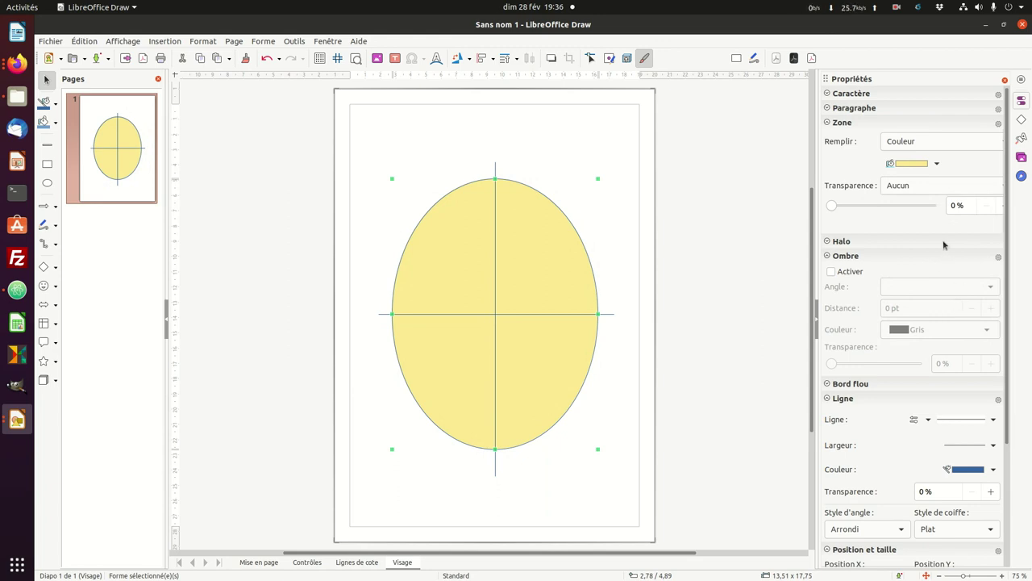
click(934, 164)
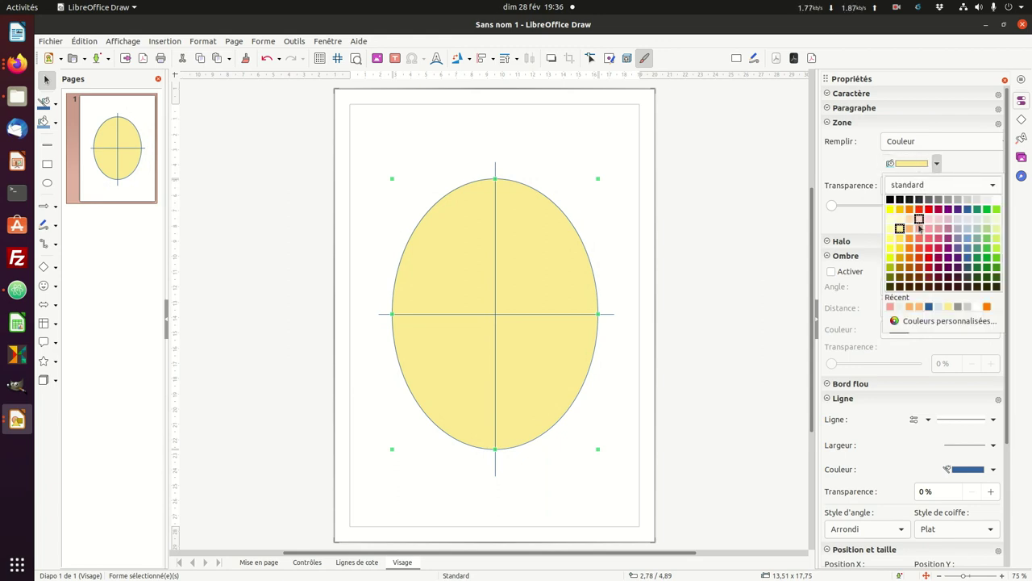
click(910, 229)
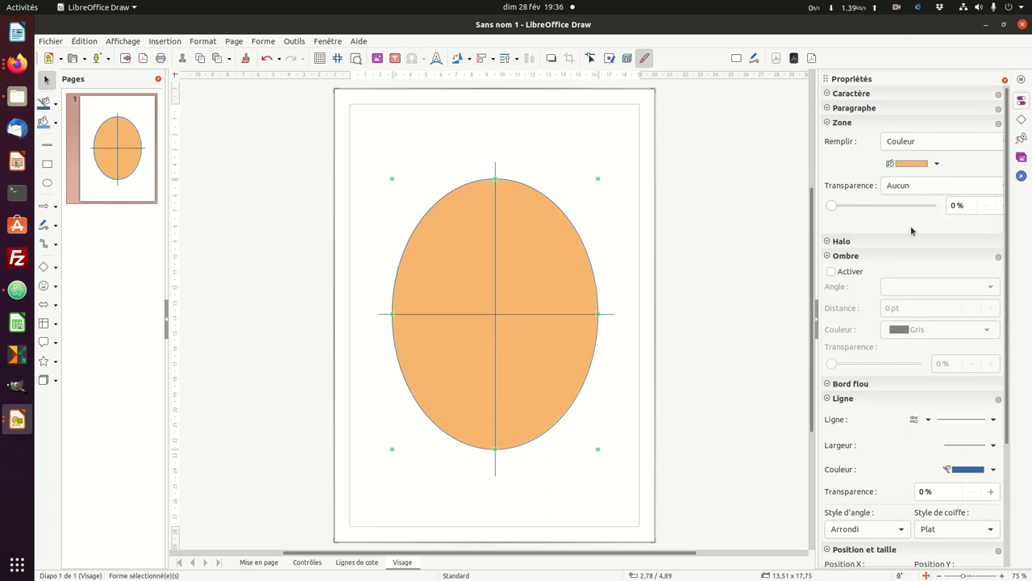
Step: Adjust the ellipse's fill to a slightly less saturated light orange as a custom colour
click(920, 165)
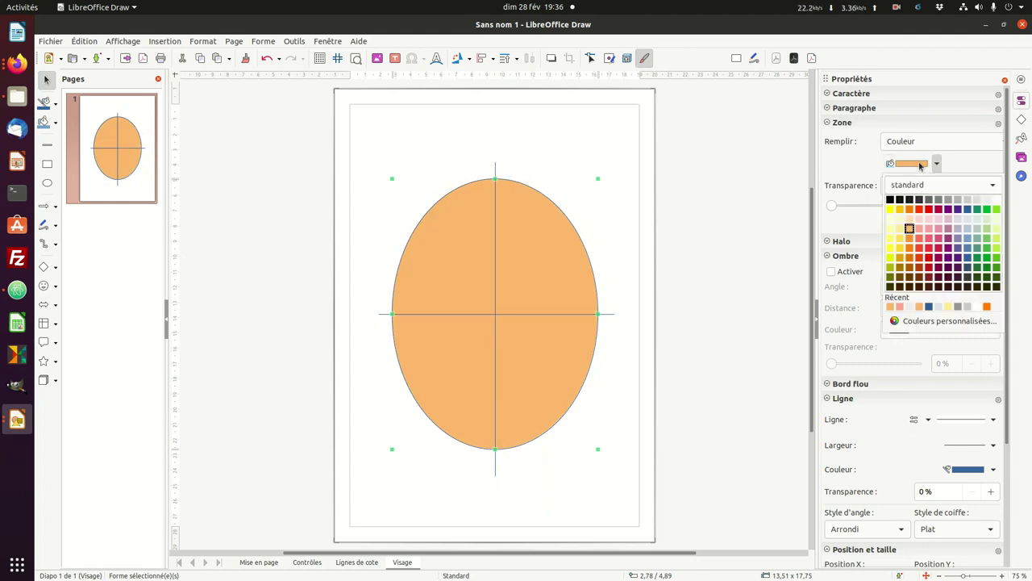
click(941, 322)
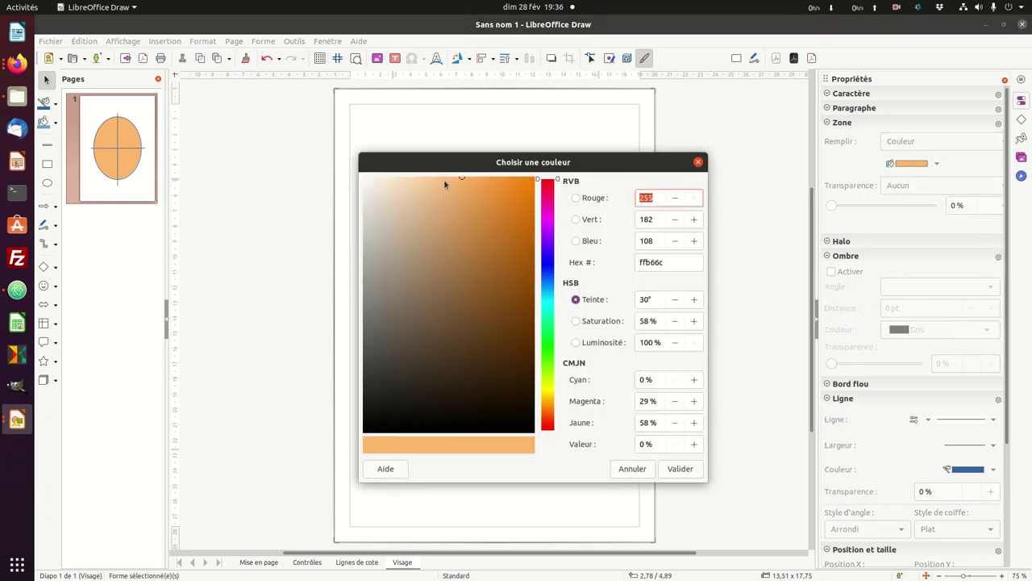
mouse_move(455, 179)
mouse_down()
mouse_move(463, 223)
mouse_move(458, 172)
mouse_move(479, 174)
mouse_move(467, 167)
mouse_up()
mouse_move(470, 178)
mouse_down()
mouse_move(412, 172)
mouse_move(426, 186)
mouse_move(457, 176)
mouse_move(346, 151)
mouse_move(396, 173)
mouse_move(458, 176)
mouse_move(449, 173)
mouse_move(455, 242)
mouse_move(453, 176)
mouse_up()
click(679, 469)
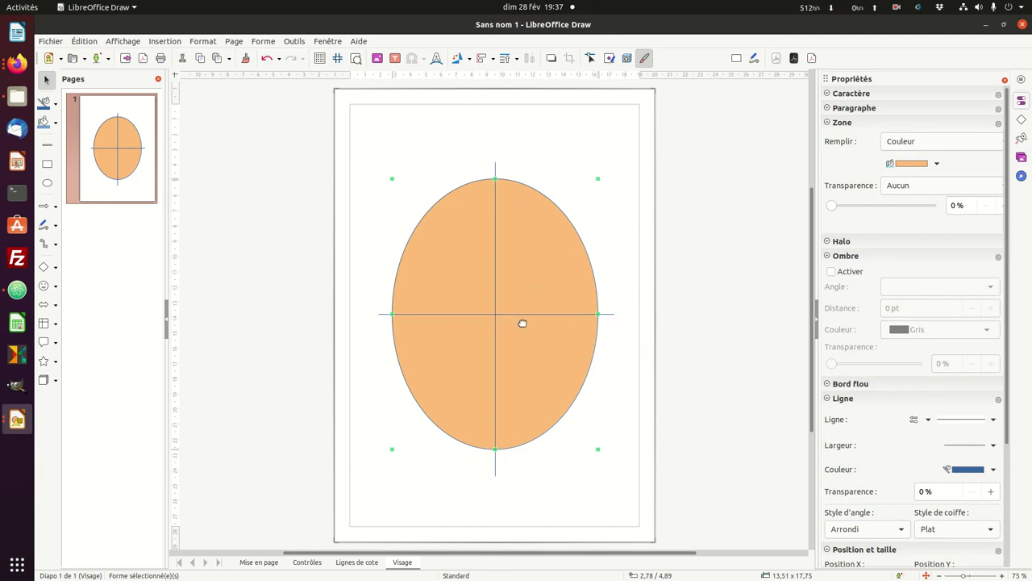
Step: Remove the outline of the ellipse by setting its line style to none
click(979, 469)
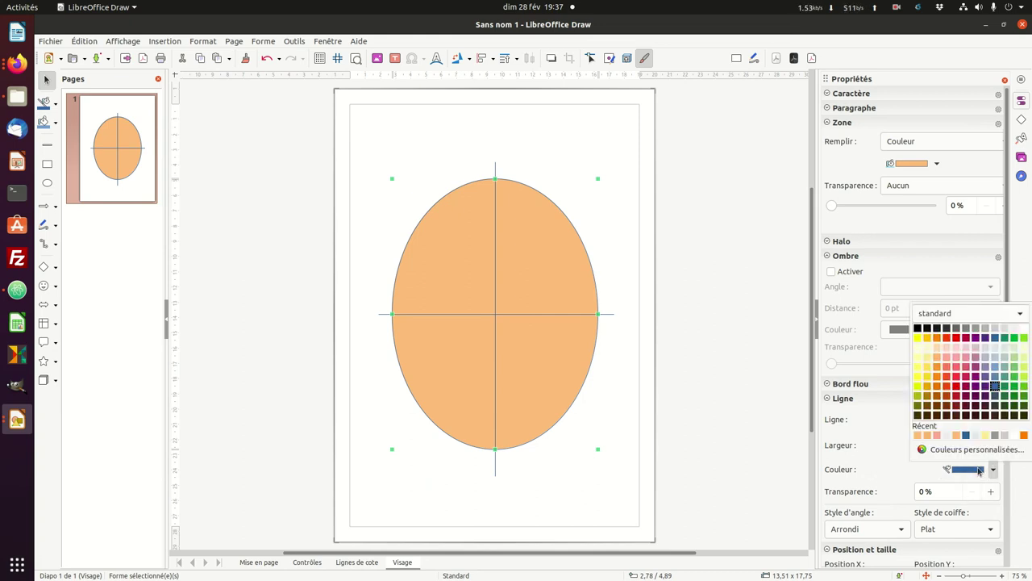
click(978, 470)
click(978, 418)
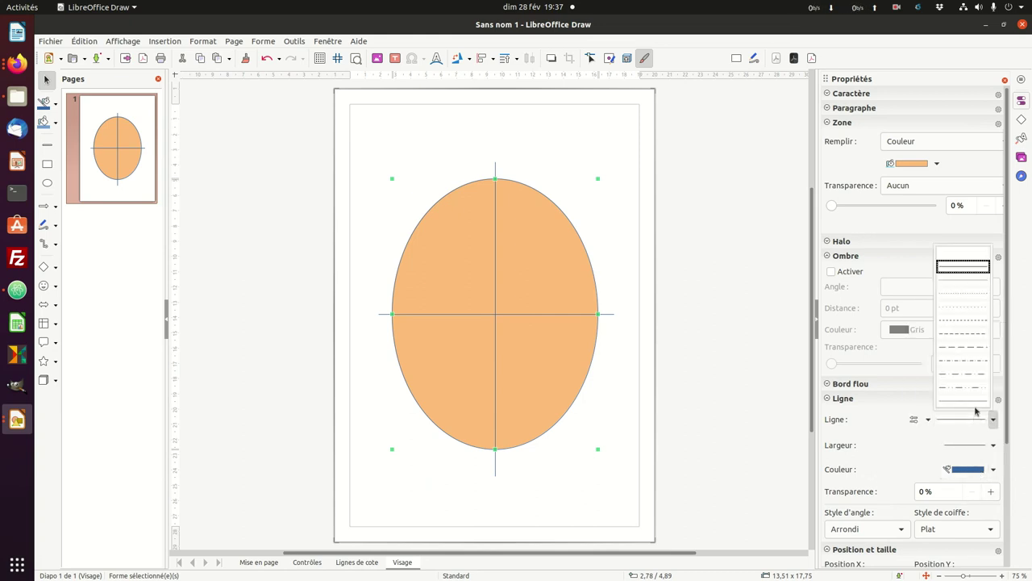
click(964, 253)
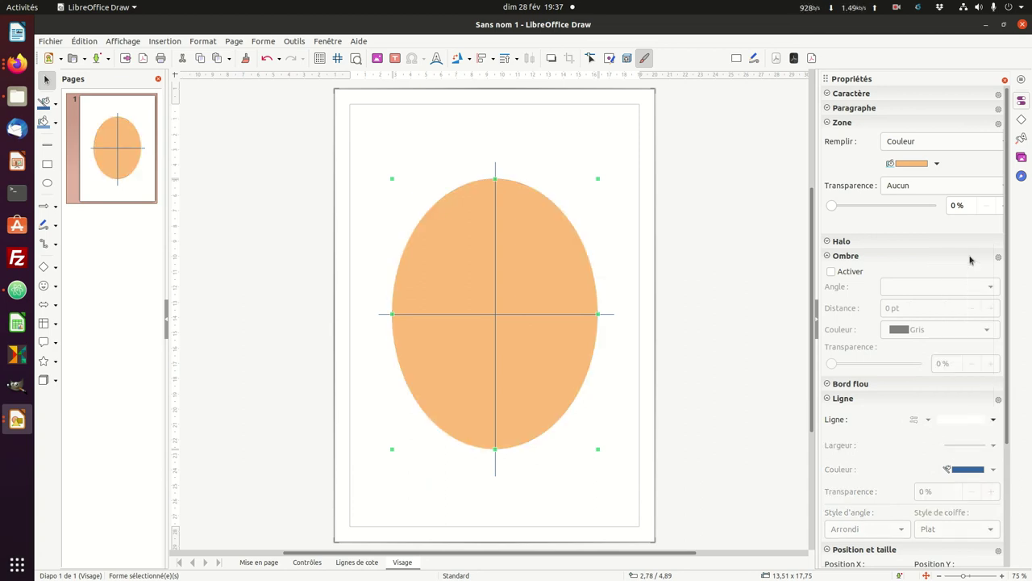
click(755, 254)
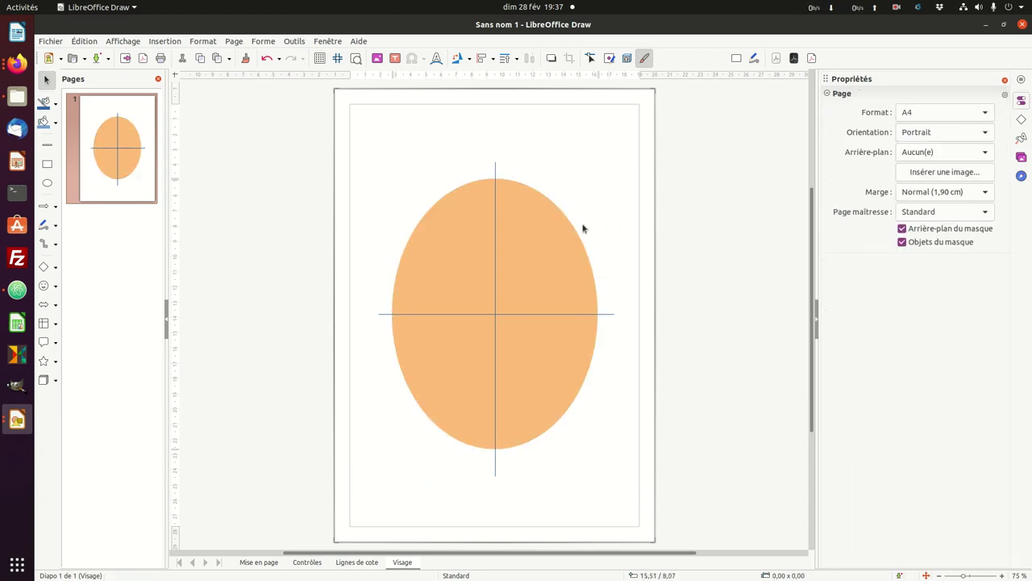
Step: Convert the orange ellipse to a curve
click(539, 372)
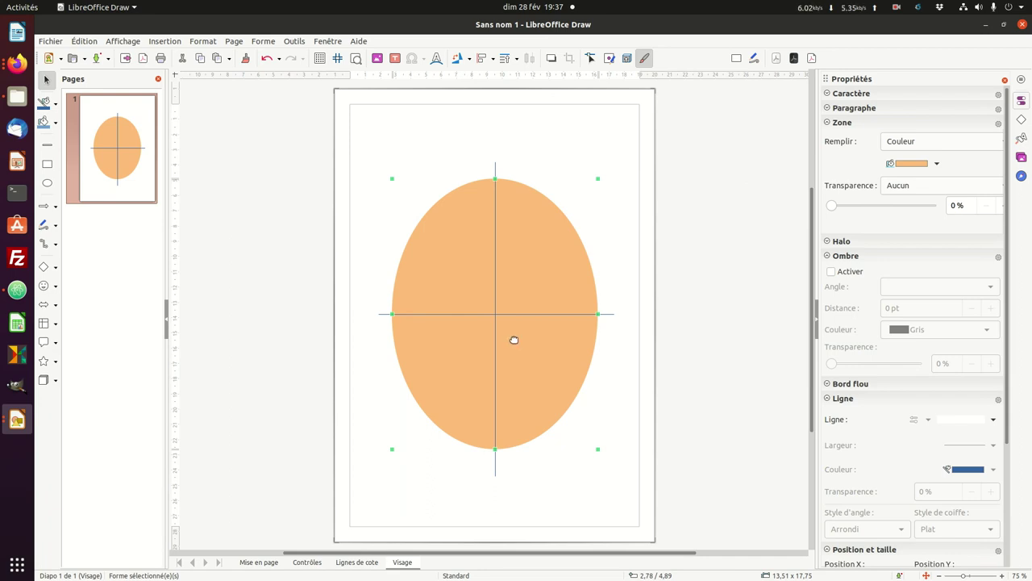
right_click(513, 340)
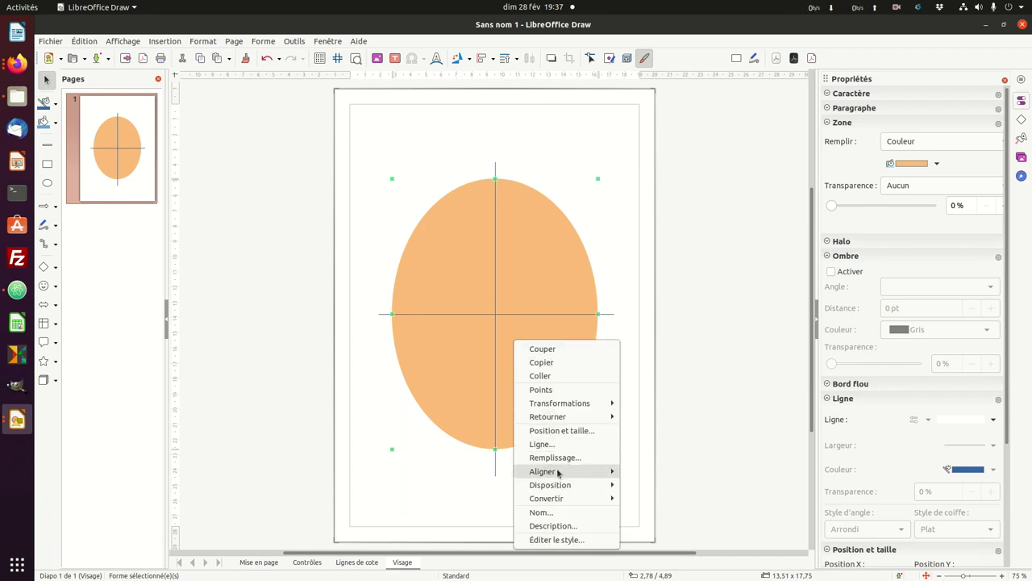
mouse_move(574, 501)
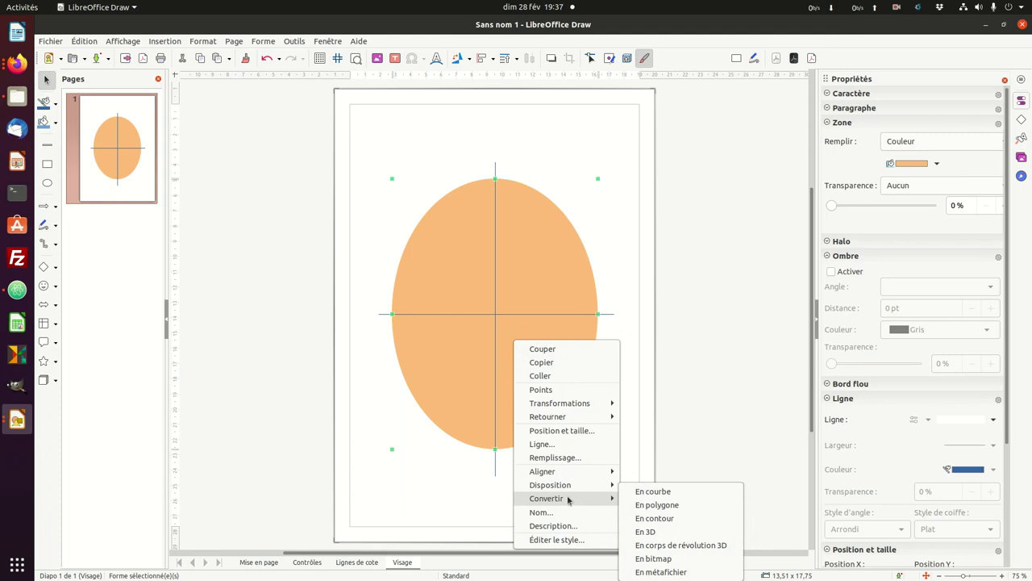
click(653, 492)
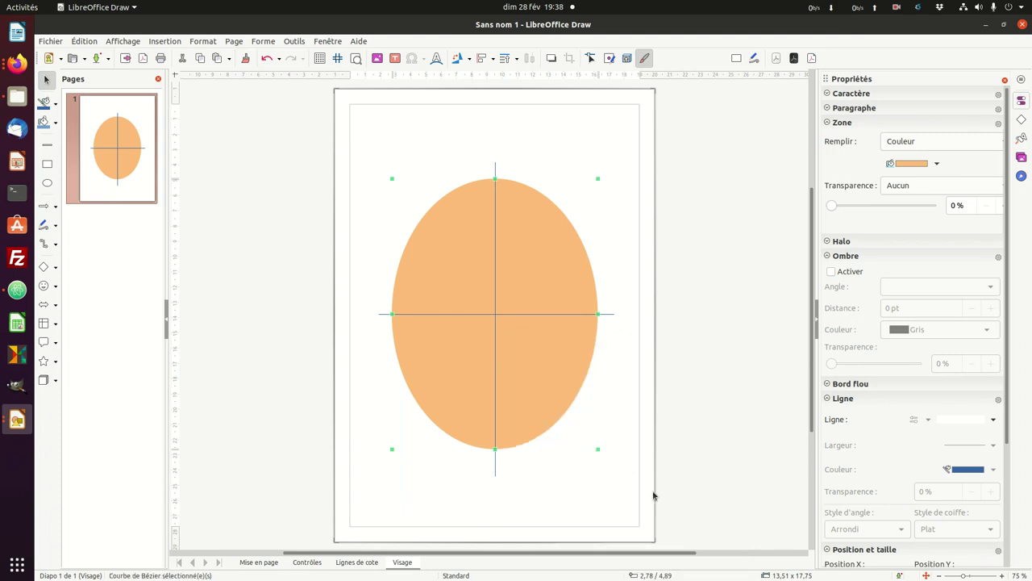
Step: Edit the curve's points, moving the two beside the bottom point slightly up to narrow the chin
click(591, 58)
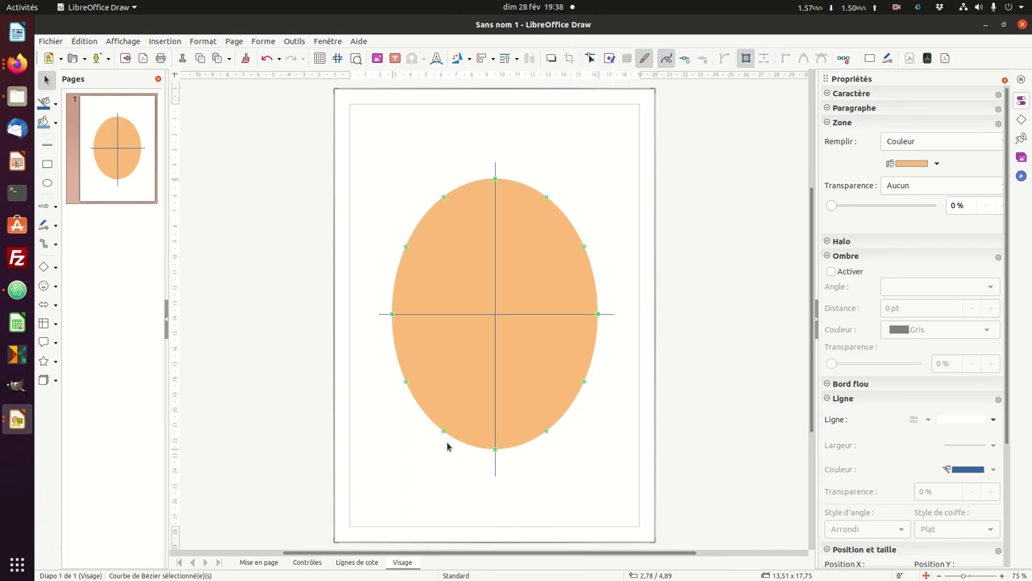
drag(444, 432, 443, 423)
drag(546, 434, 546, 427)
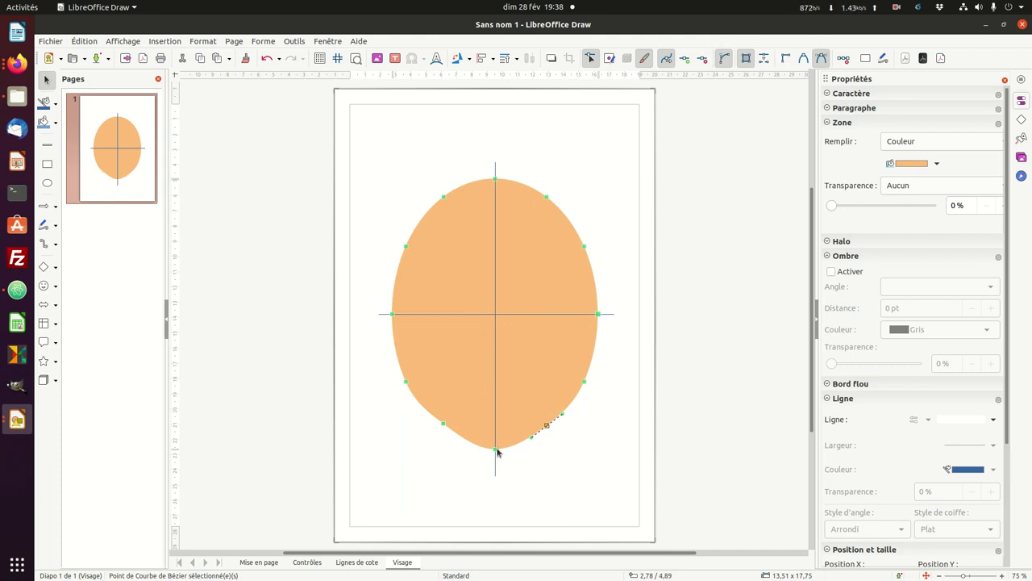
Step: Move the head curve's bottom point slightly up, keeping it on the vertical centre line, to shorten the chin
drag(496, 450, 498, 446)
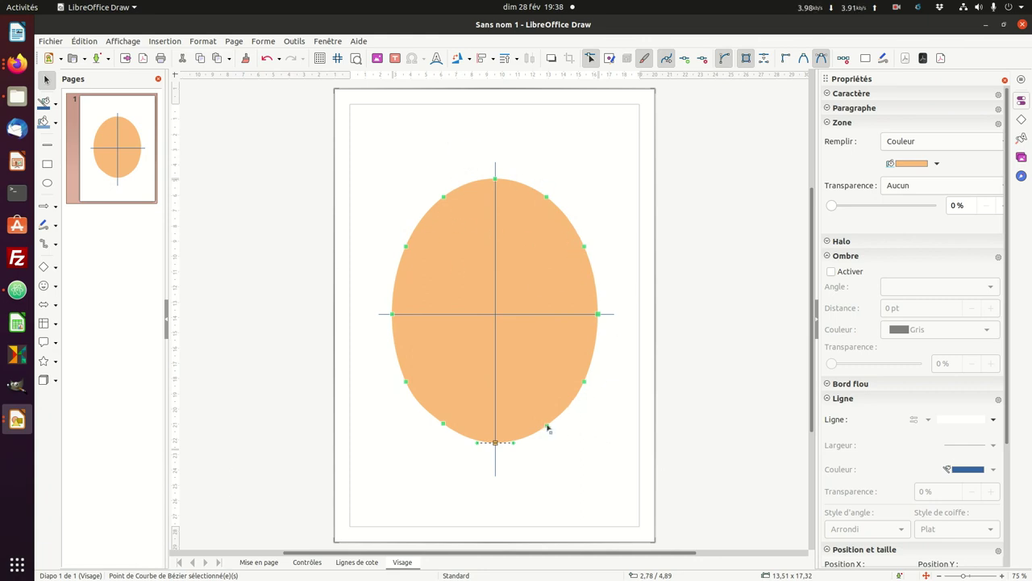
drag(547, 429, 495, 439)
click(545, 468)
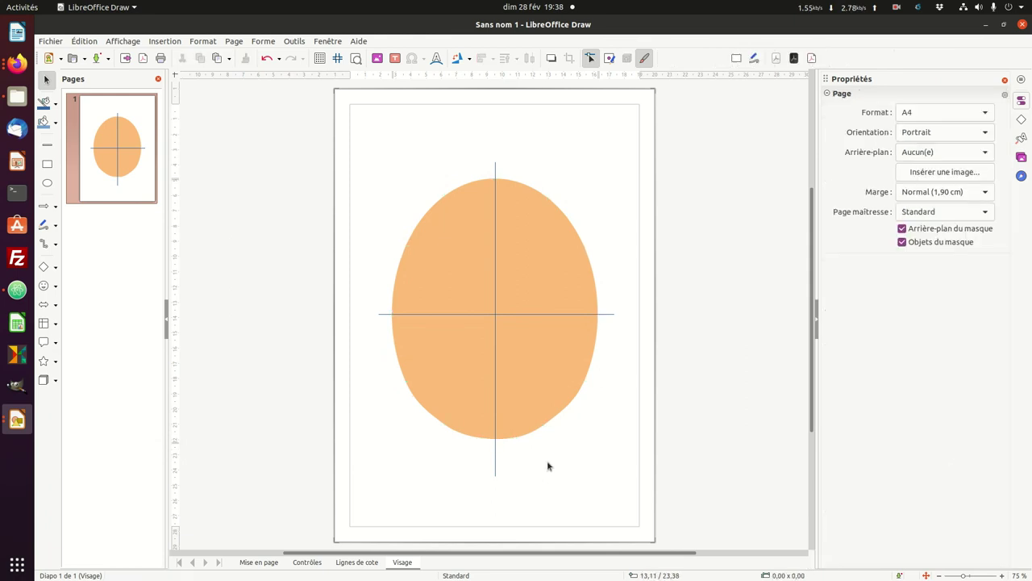
Step: Raise the two curve points on either side of the chin slightly to taper the jaw, and deselect the head shape
click(461, 415)
click(443, 422)
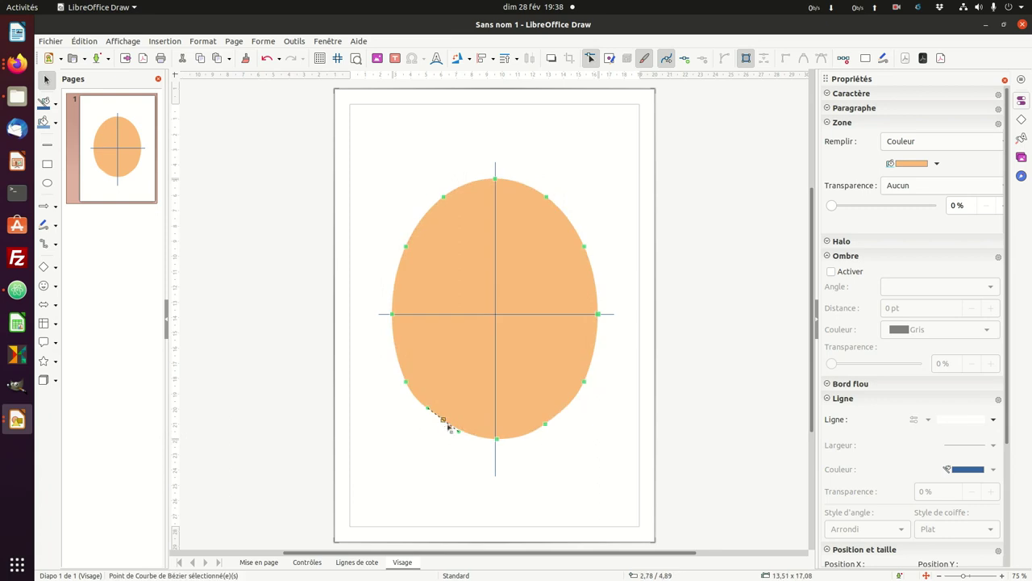
click(545, 423)
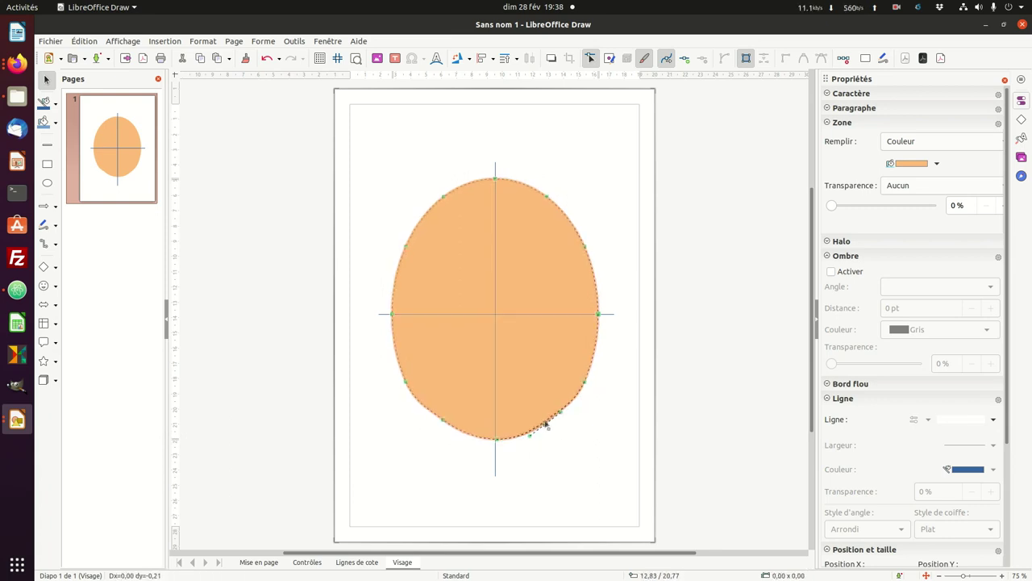
click(560, 448)
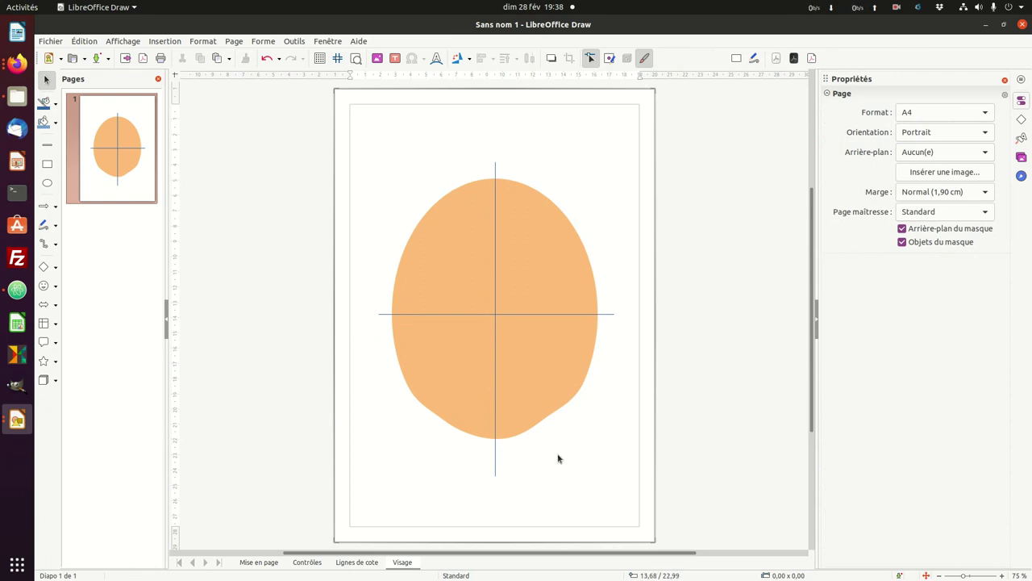
Step: Lock the Visage layer and test the lock by trying to move the head shape
right_click(398, 564)
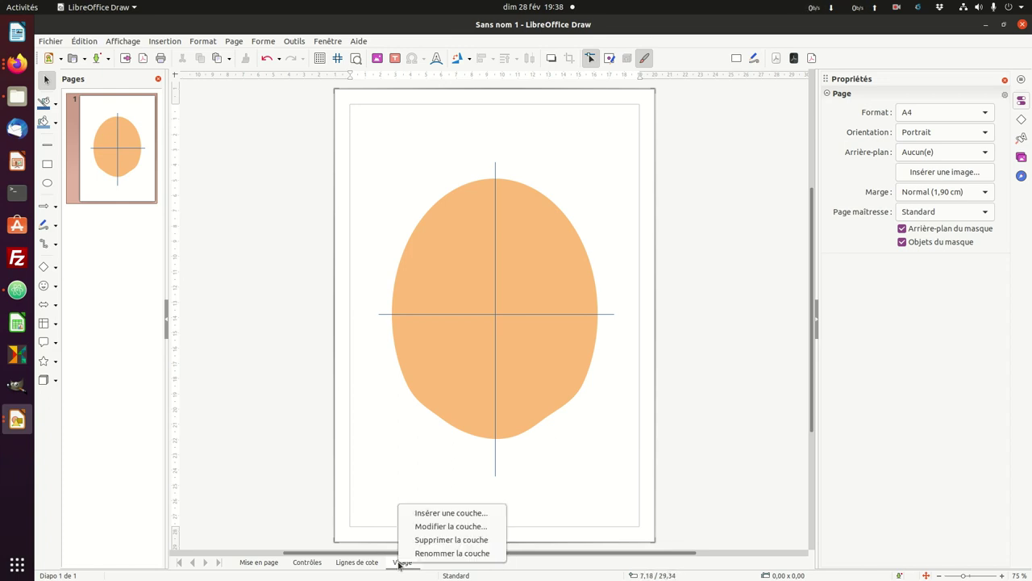
click(450, 526)
click(444, 389)
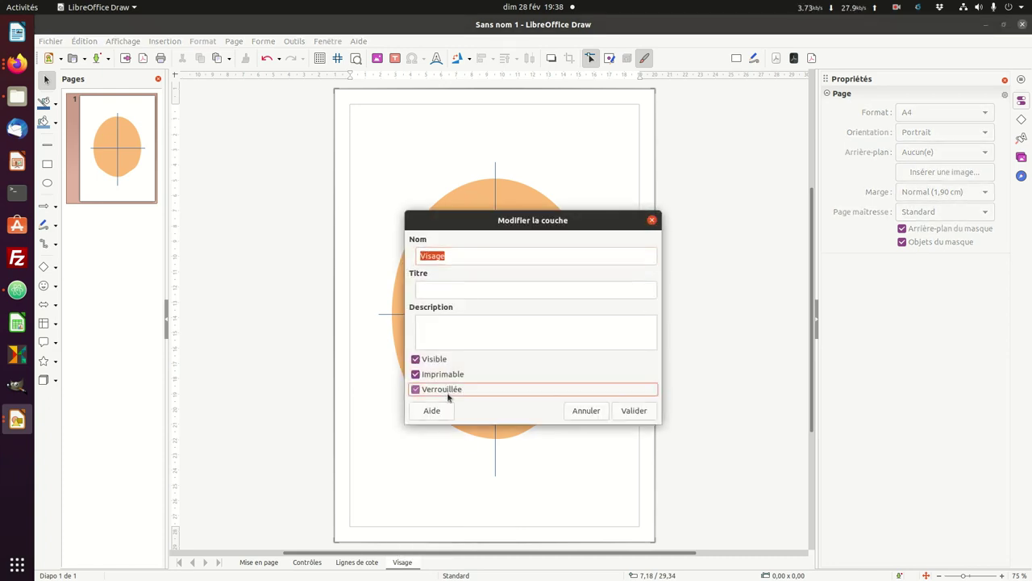
click(636, 410)
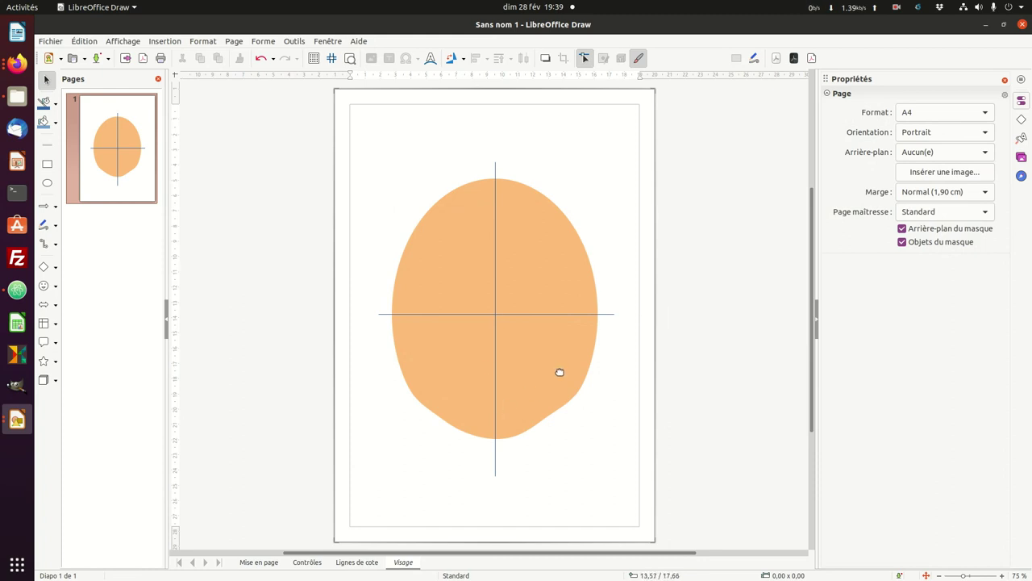
mouse_move(564, 237)
mouse_down()
mouse_move(459, 299)
mouse_move(530, 226)
mouse_move(484, 305)
mouse_up()
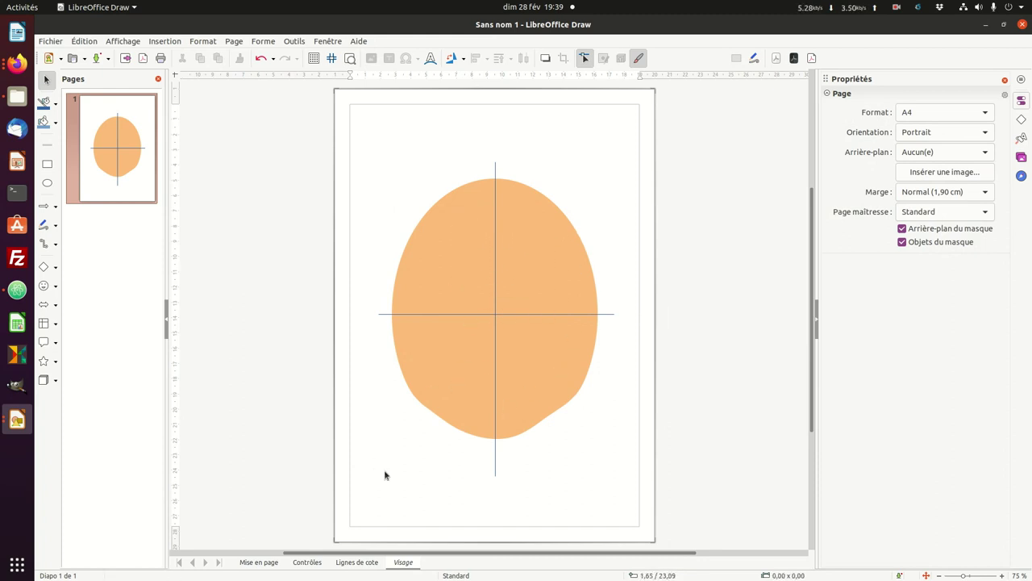